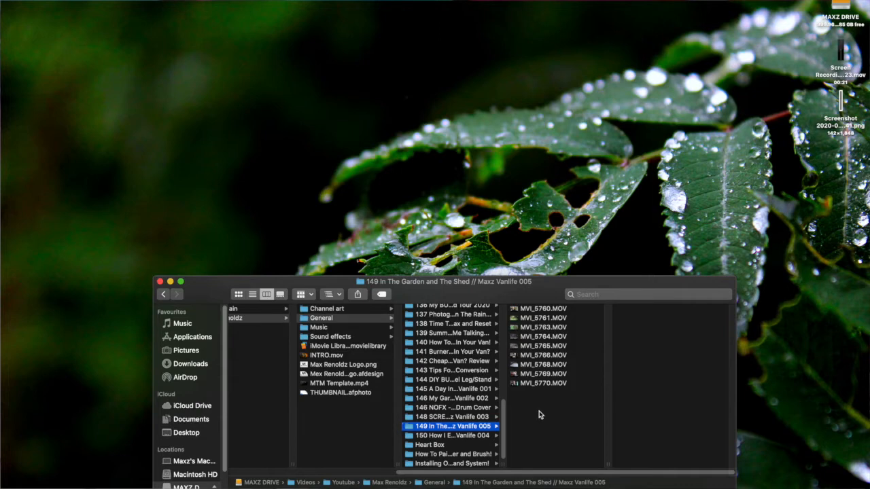
Step: Remove the // from the folder name 149 In The Garden and The Shed // Maxz Vanlife 005 and select the cleaned name for copying
key("Right")
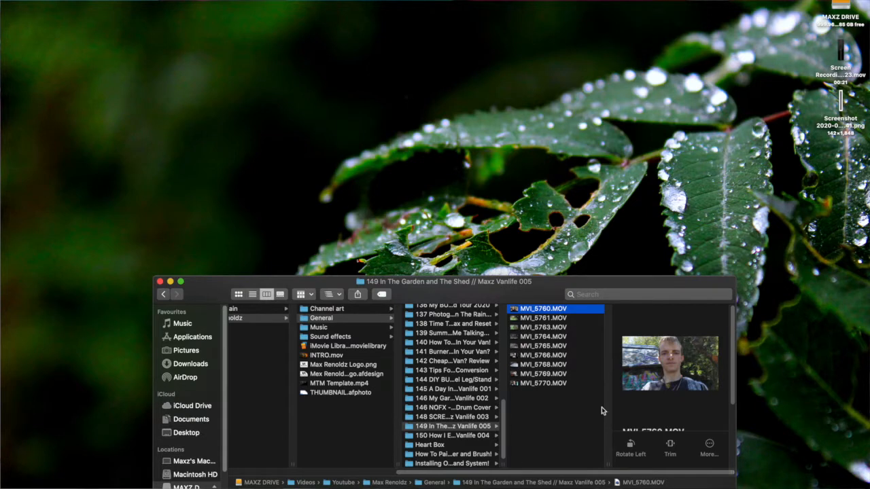
left_click(458, 426)
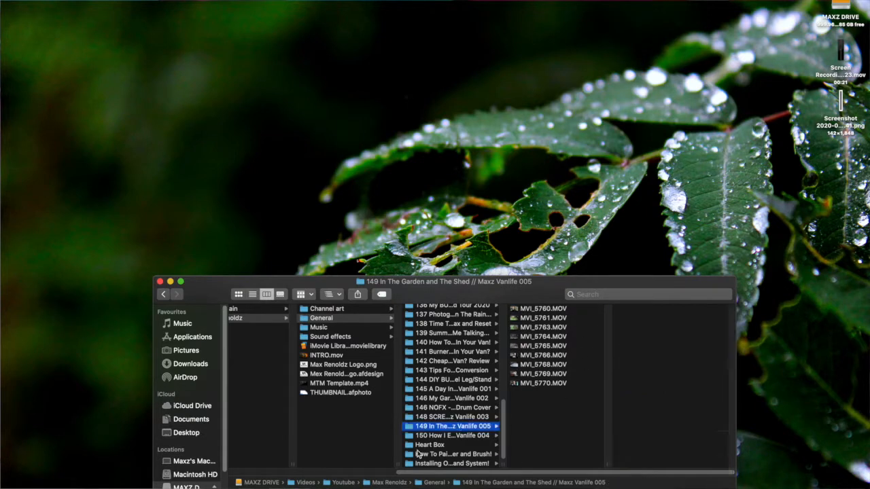
key("Return")
key("Left")
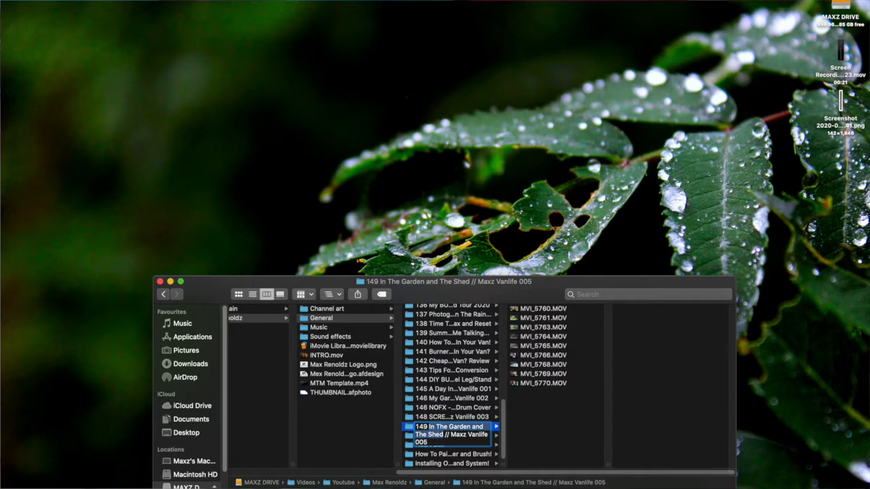
key("Right")
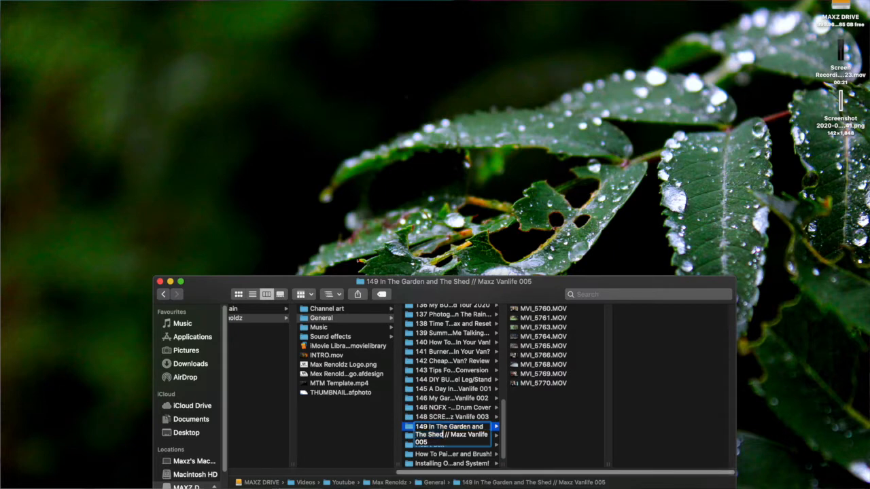
key("Delete")
key("Delete")
key("Delete")
key("super+a")
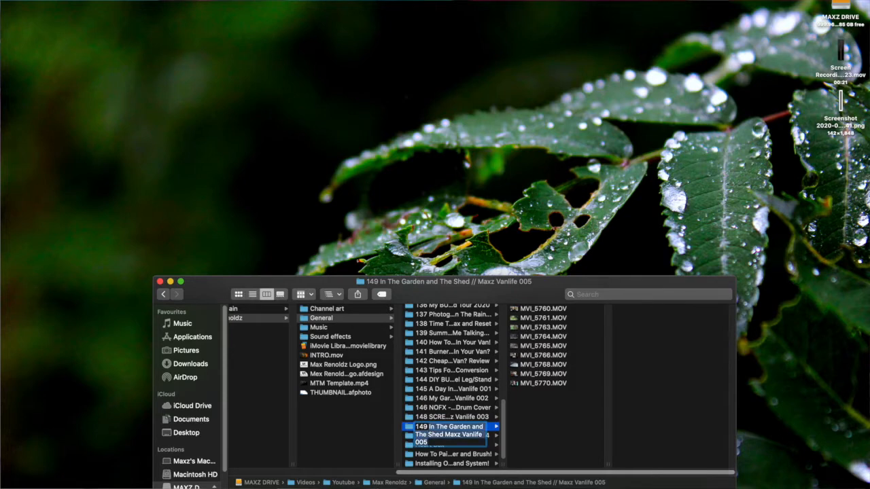
Step: Put the // back before Maxz in folder 149's name and confirm the rename
key("Return")
key("Return")
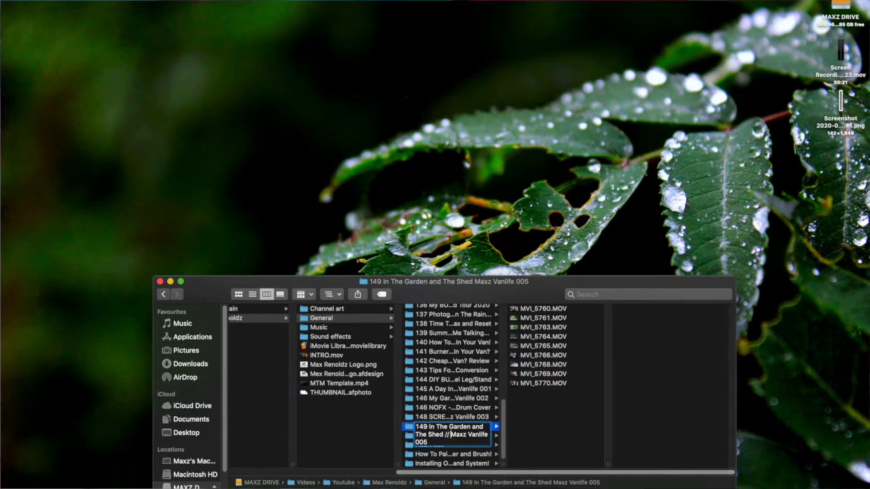
key("Return")
Step: Switch to iMovie, duplicate the TEMPLATE project and rename the copy In The Garden and The Shed Maxz Vanlife 005
key("ctrl+Right")
left_click(456, 140)
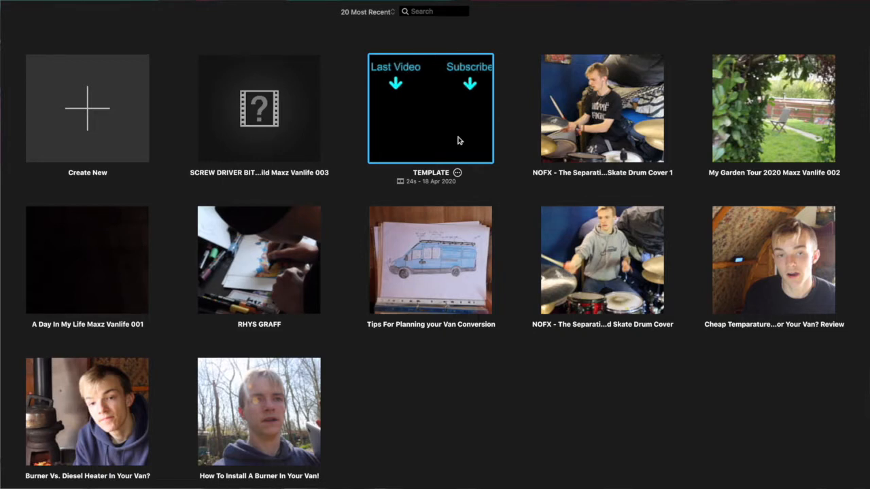
key("super+d")
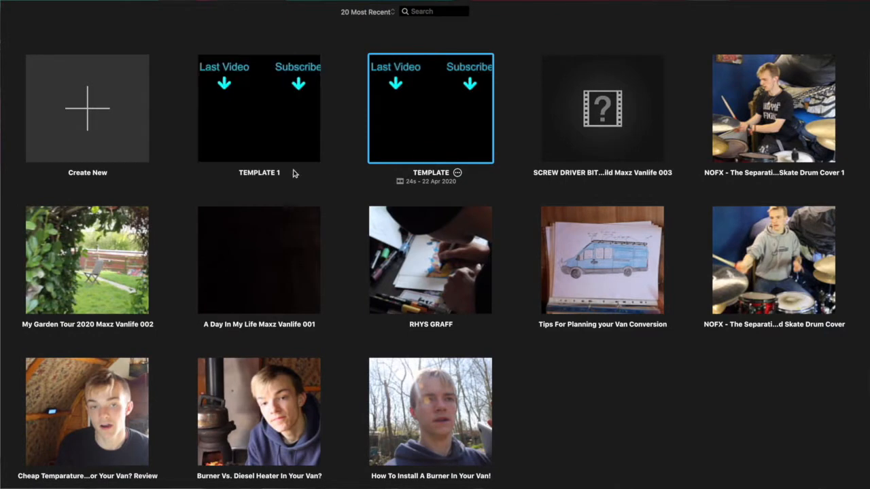
left_click(274, 174)
key("super+v")
key("Return")
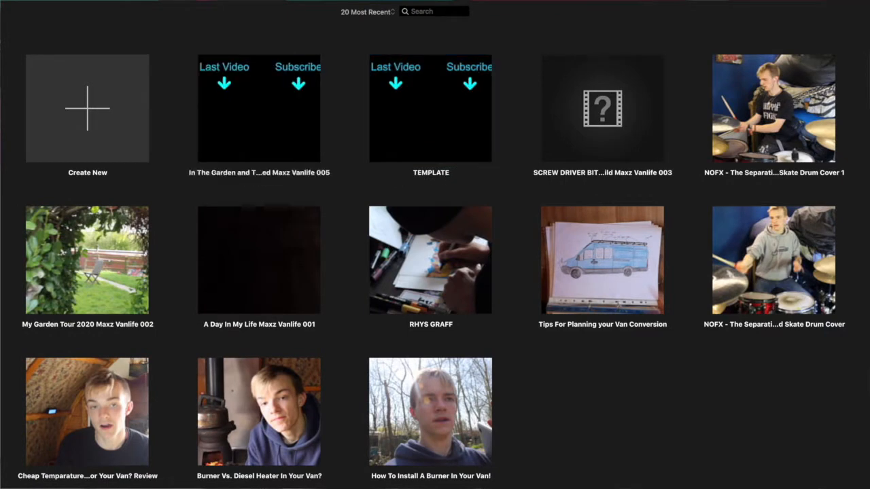
Step: Open the renamed project and import all the clips from MVI_5760.MOV to MVI_5770.MOV out of folder 149
double_click(246, 123)
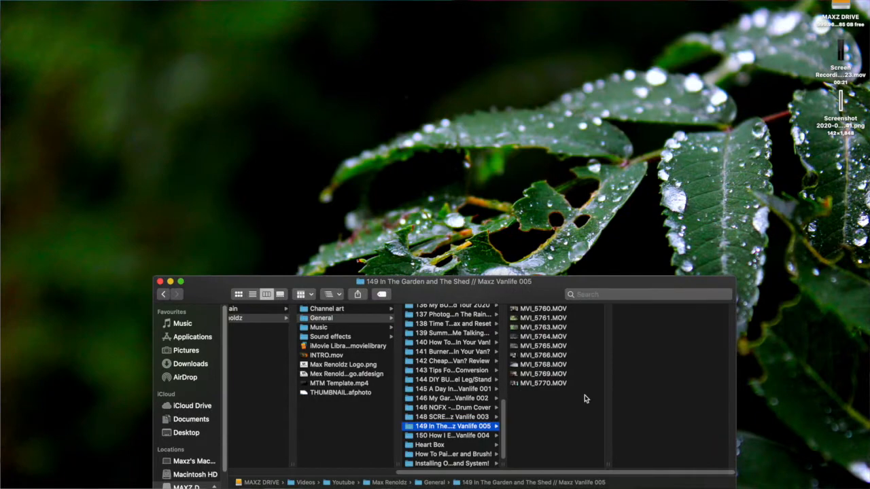
left_click_drag(585, 399, 581, 240)
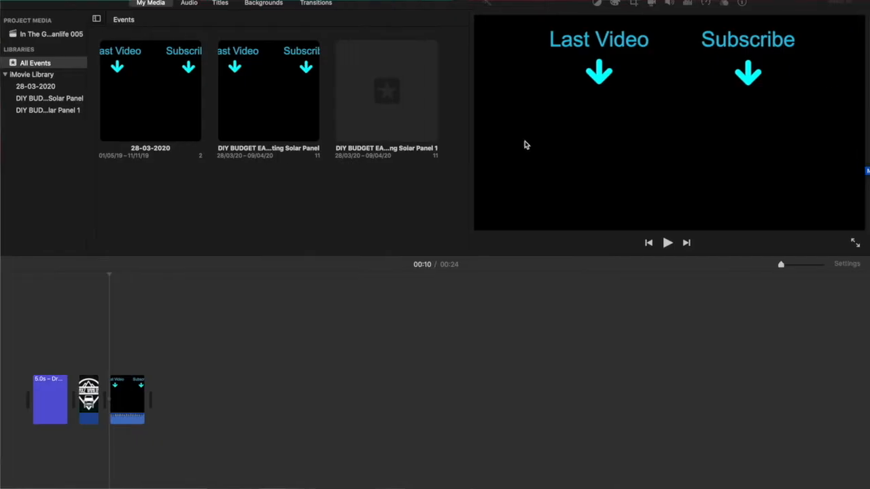
left_click_drag(524, 145, 39, 34)
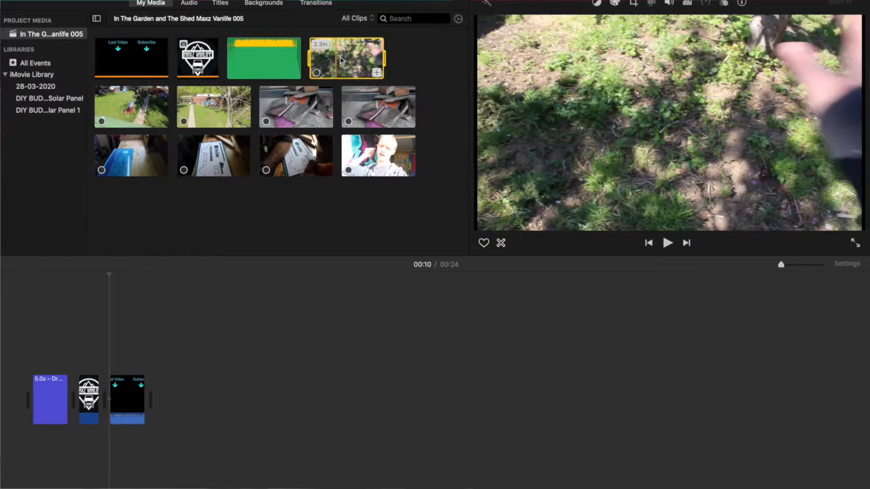
Step: Add all the imported video clips to the timeline between the Maxz Vanlife logo clip and the Last Video/Subscribe end screen
left_click(378, 155, "shift")
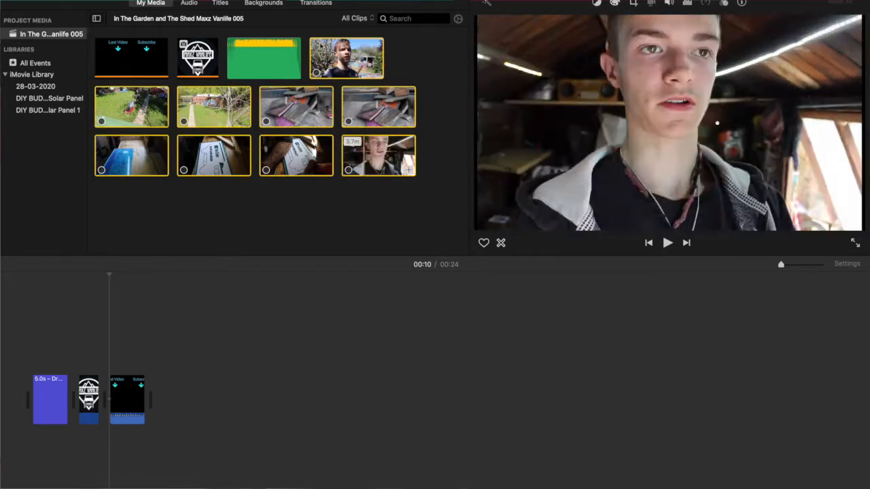
left_click_drag(343, 61, 78, 407)
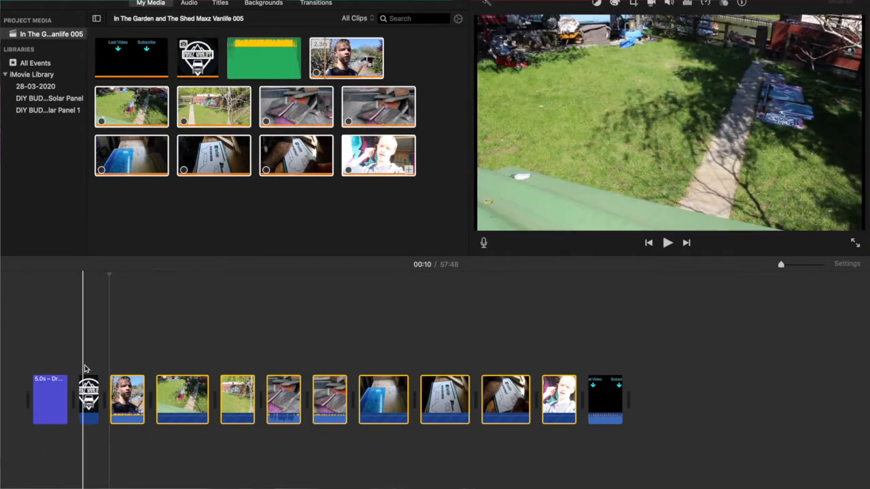
left_click(136, 397)
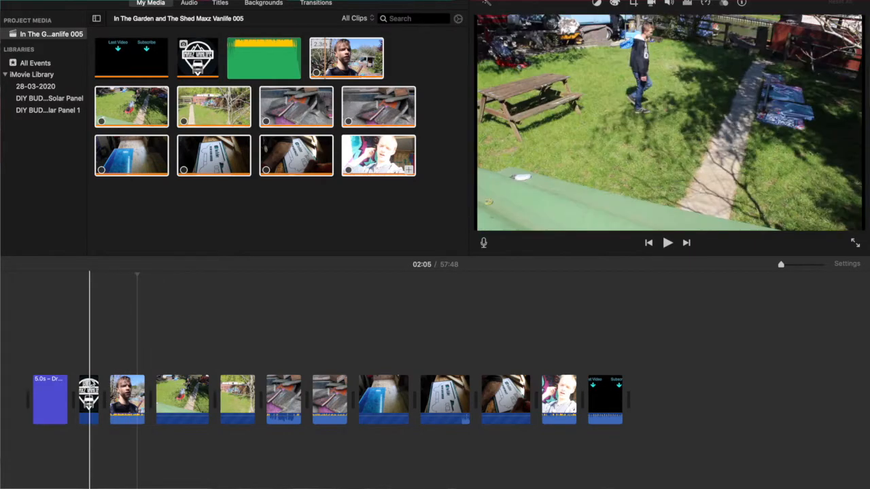
Step: Move the Drawing title and the Maxz Vanlife logo clip off the main track over the first clip, stacking the title above the logo
left_click_drag(44, 351, 102, 423)
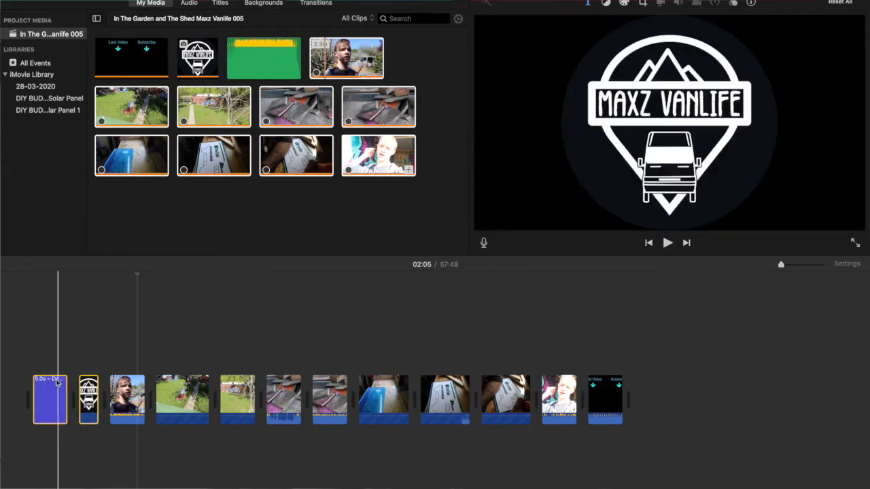
key("Delete")
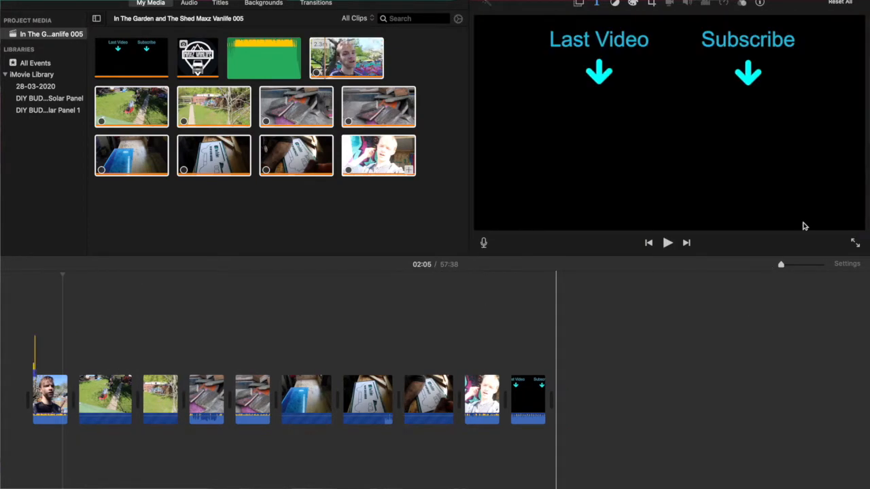
left_click(814, 269)
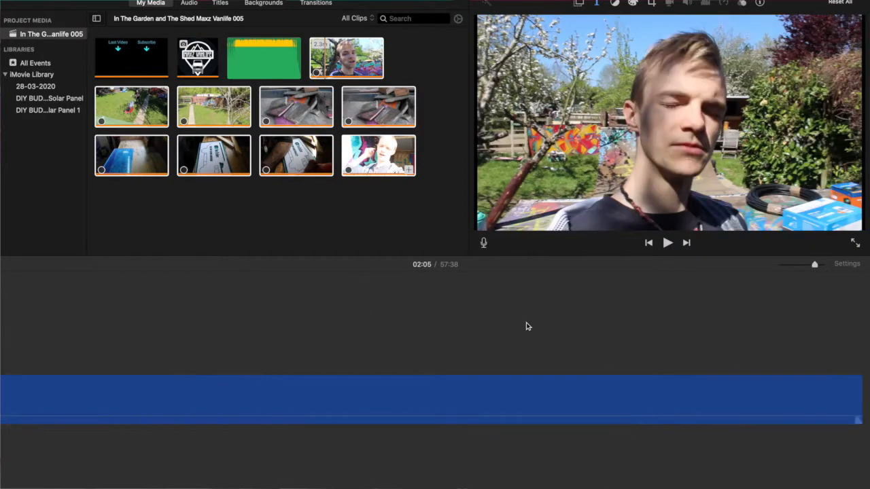
left_click(803, 269)
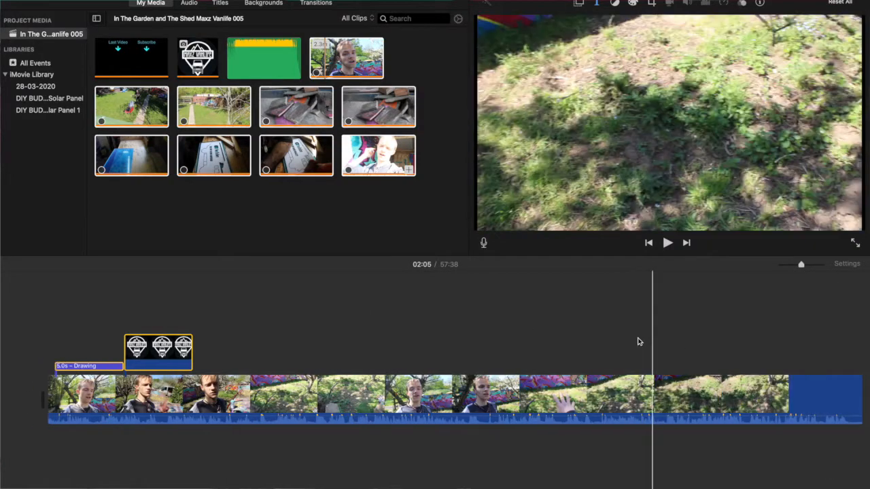
left_click_drag(134, 350, 114, 347)
left_click_drag(72, 366, 129, 318)
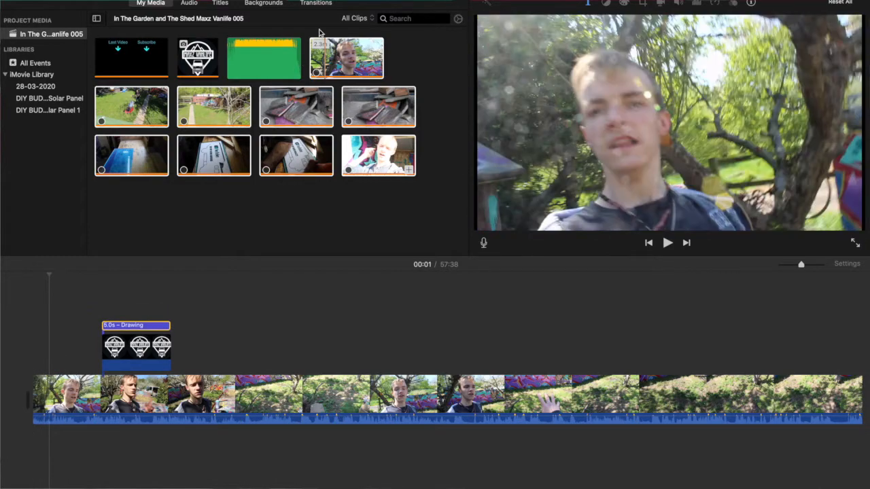
Step: Play part of the green audio clip and the opening seconds of the first garden clip
left_click(265, 58)
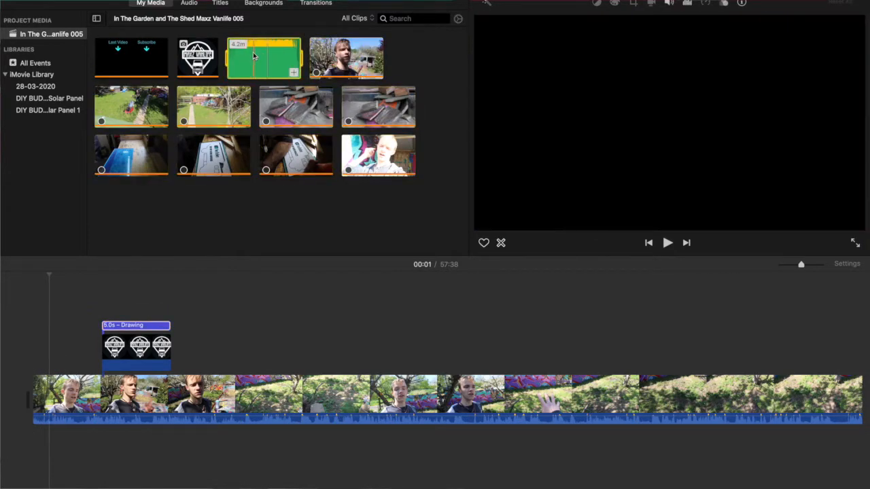
key("space")
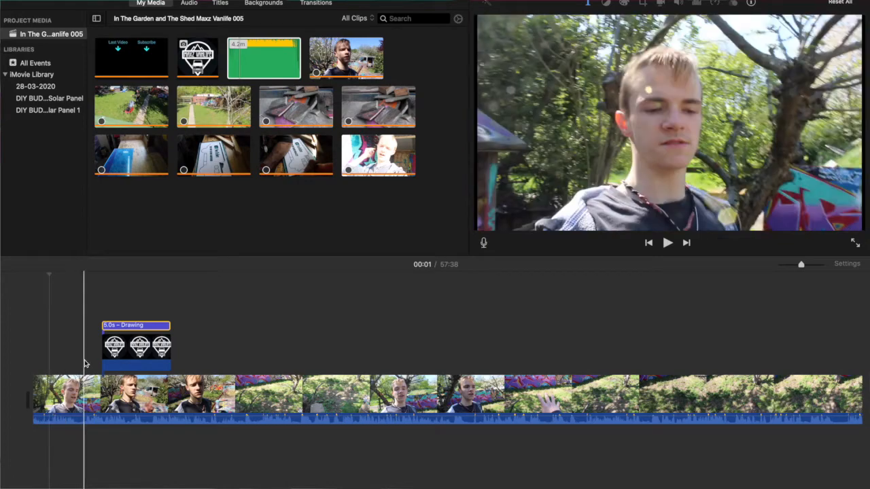
key("space")
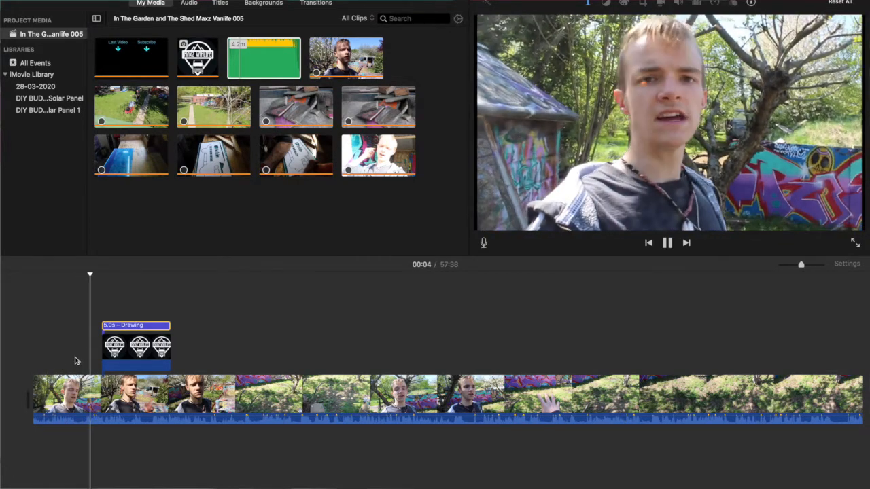
key("space")
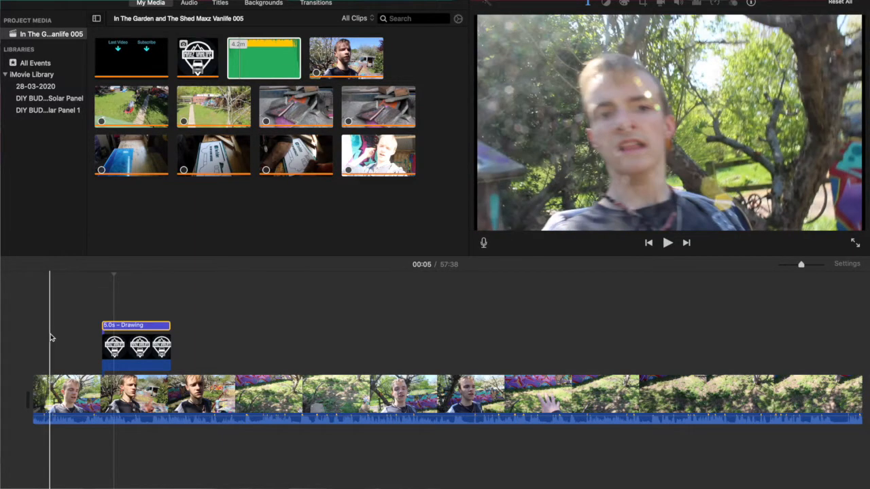
Step: Split the first garden clip at about 00:01 and delete the portion before the cut
key("space")
left_click(50, 338)
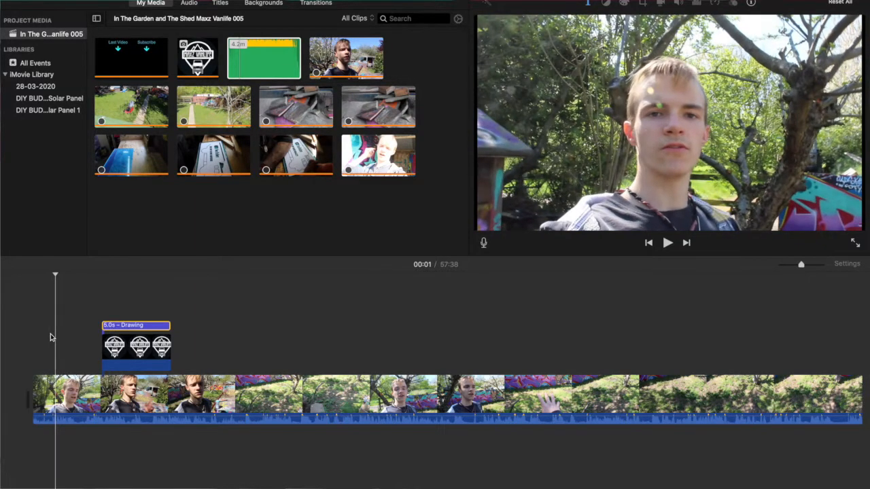
key("Left")
key("Left")
key("Left")
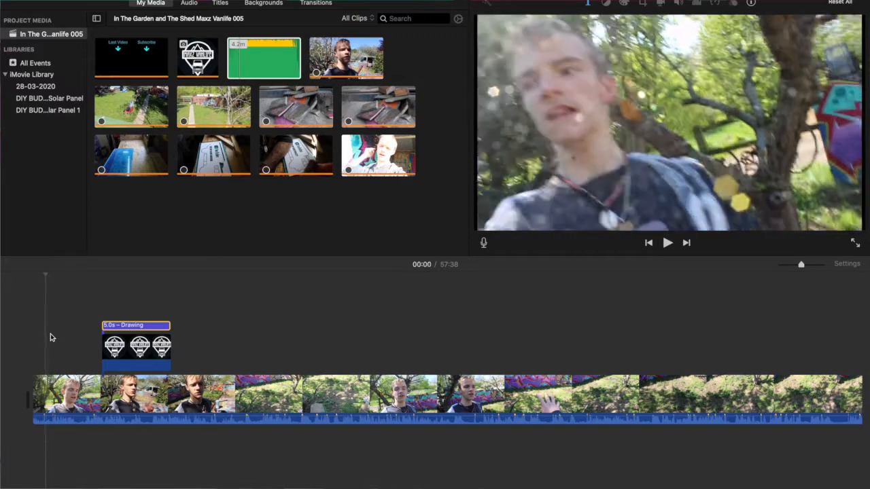
key("Right")
key("Right")
key("Right")
key("Right")
key("Right")
key("Right")
key("Right")
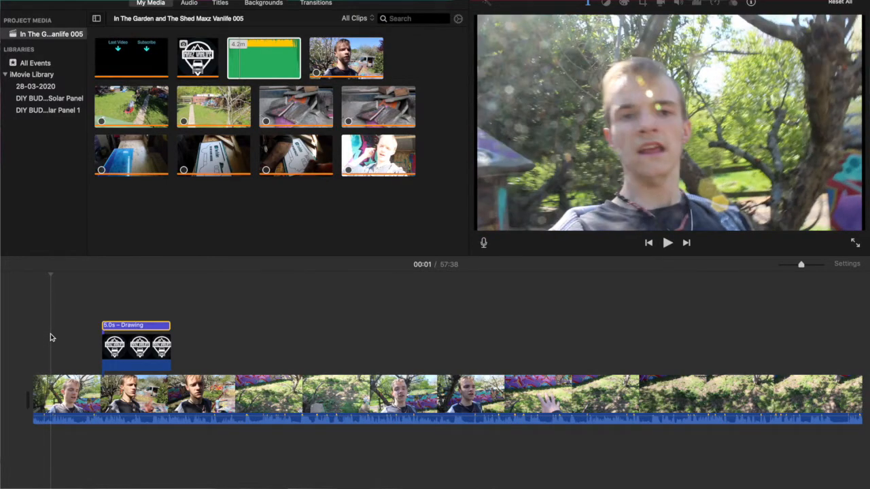
key("super+b")
key("Delete")
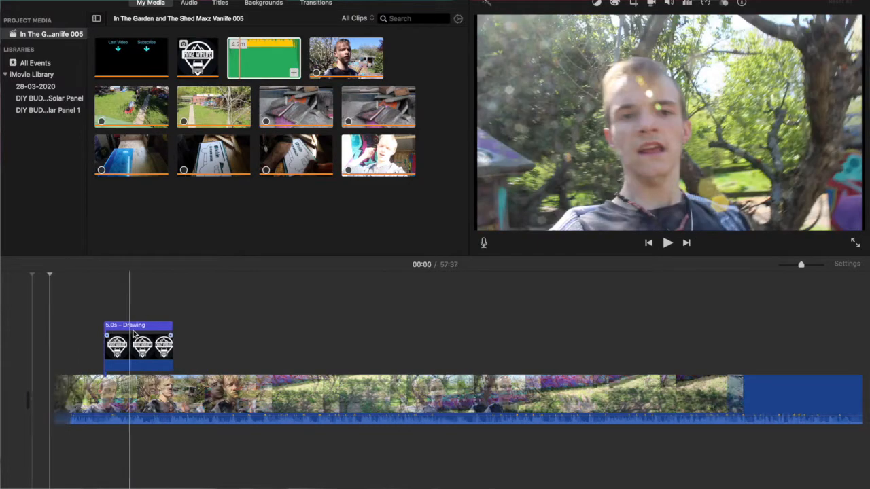
Step: Move the logo clip to about five seconds into the timeline and stack the Drawing title directly above it
left_click_drag(104, 326, 56, 326)
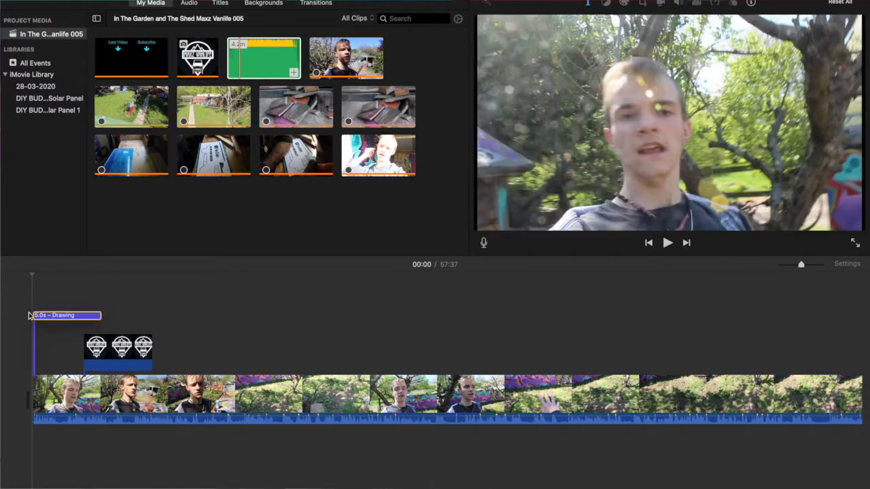
left_click_drag(108, 354, 124, 352)
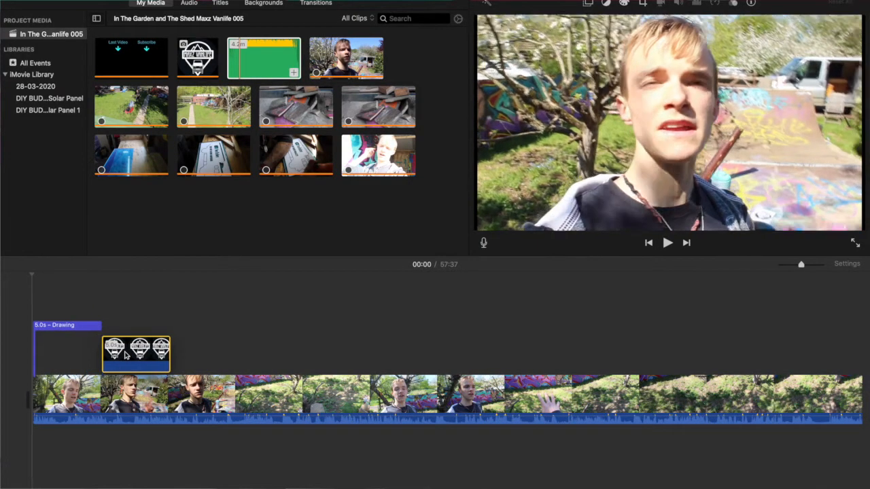
mouse_move(76, 369)
left_mouse_down()
mouse_move(121, 320)
mouse_move(155, 308)
mouse_move(144, 311)
mouse_move(145, 324)
left_mouse_up()
Step: Change the logo clip's overlay to Picture in Picture, then shrink it and place it just above the DRAWING text in the frame
left_click(127, 360)
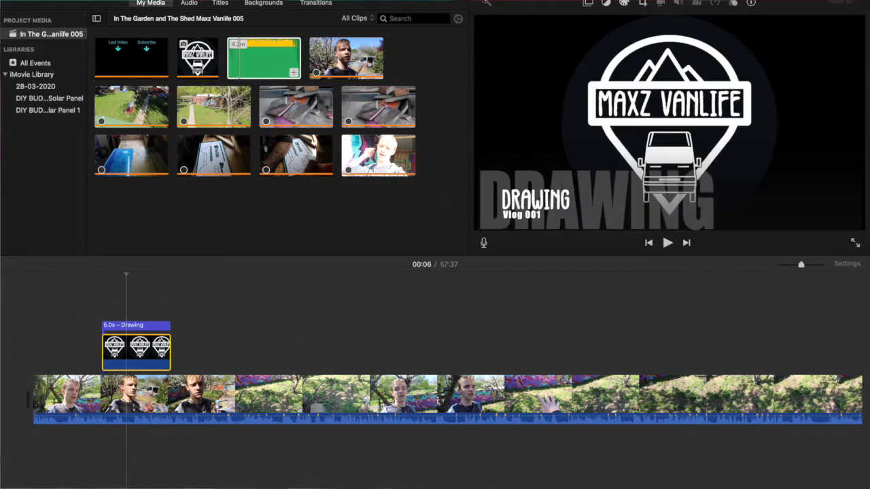
left_click(586, 4)
left_click(522, 22)
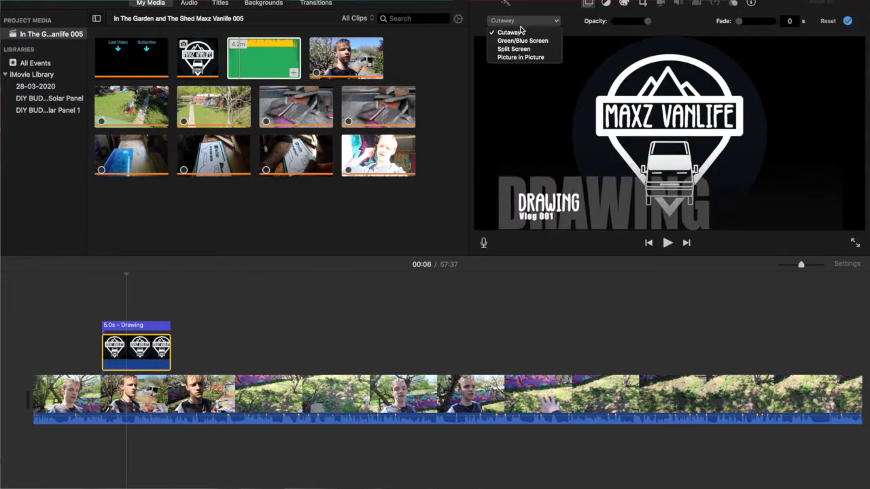
left_click(521, 60)
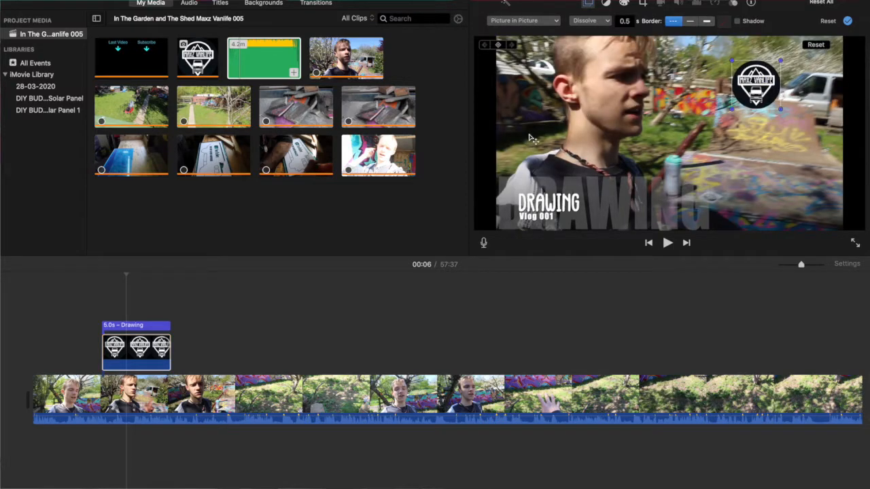
left_click_drag(770, 88, 559, 121)
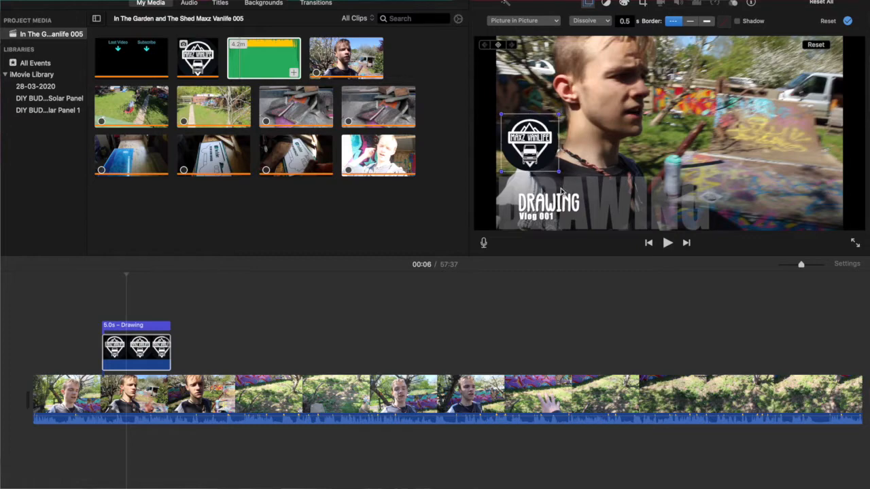
Step: Change the Drawing title's main text to "IN TGE GARDEN AND SHED" and its subtitle to "Vlog 005"
left_click(137, 326)
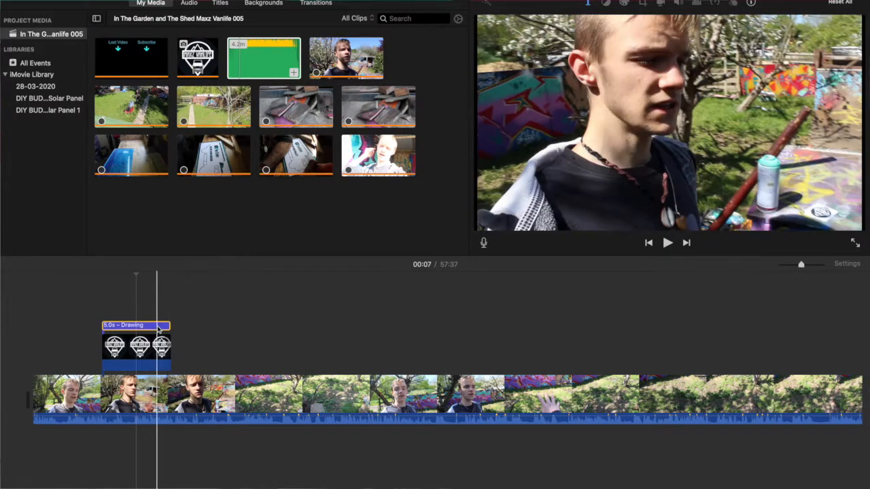
left_click(157, 326)
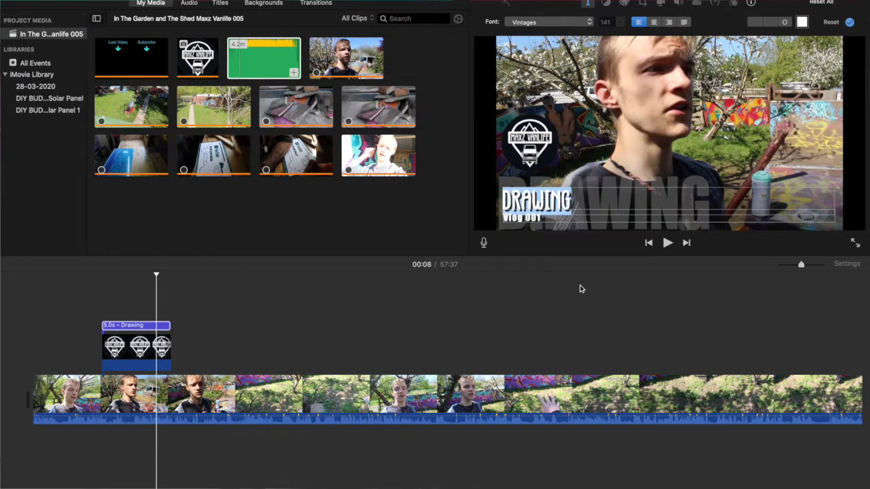
key("BackSpace")
type("IN")
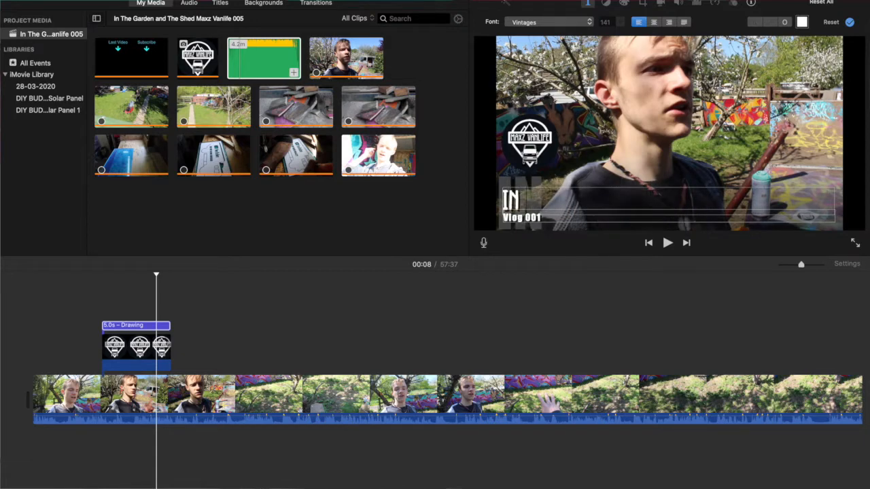
type(" TGE GARD")
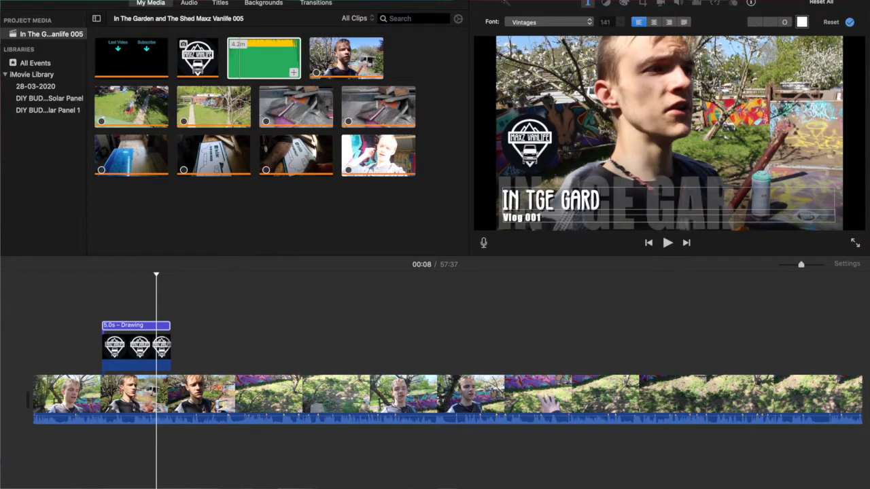
type("EN")
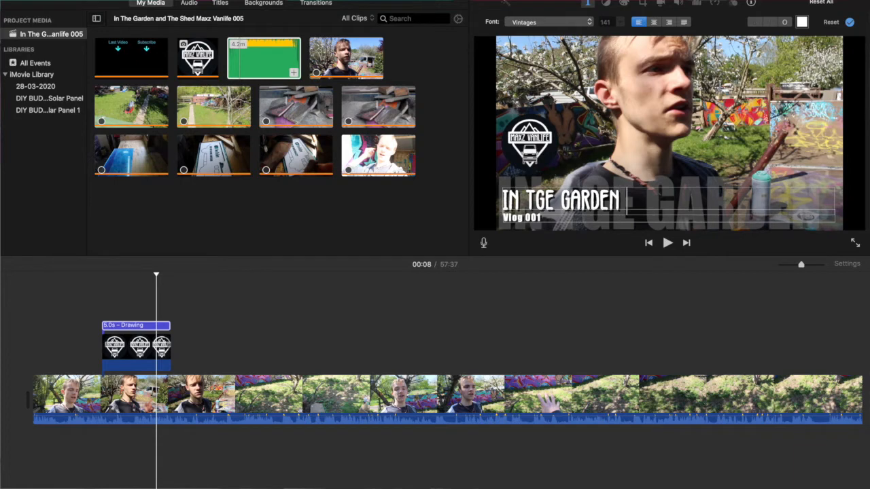
type(" AND SHED")
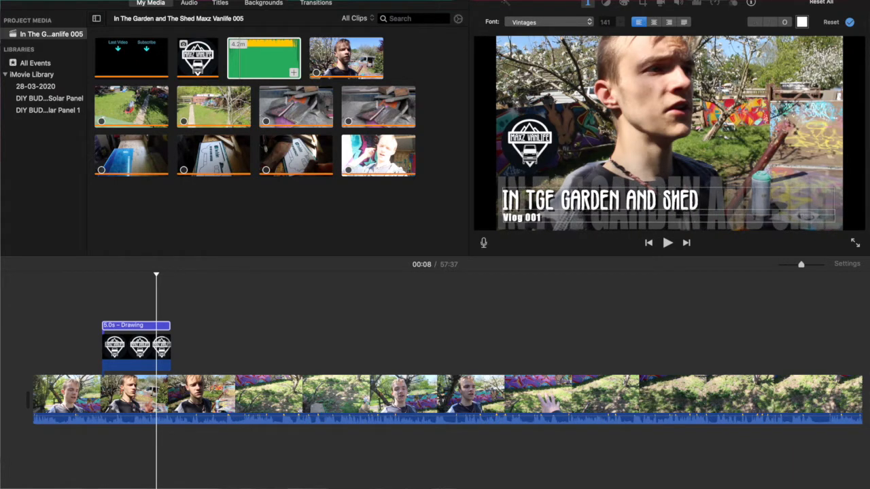
left_click(532, 217)
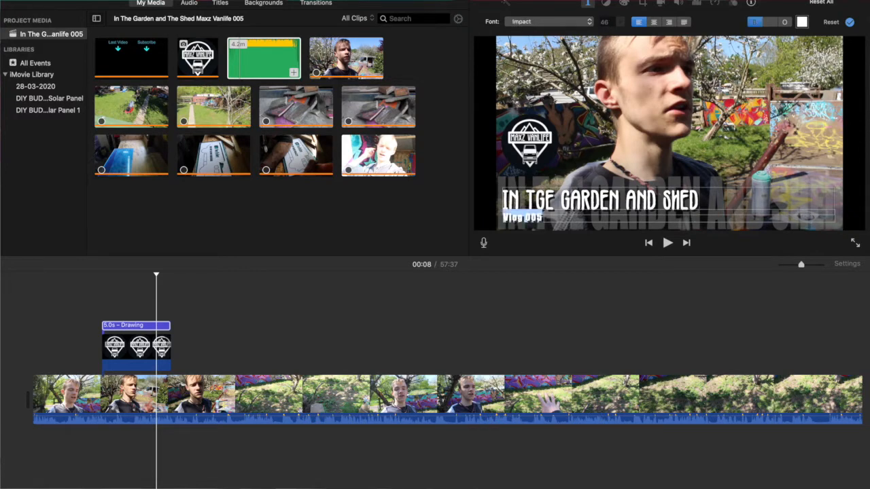
Step: Play the timeline from just before the title to review the new title text and logo overlay
left_click(96, 306)
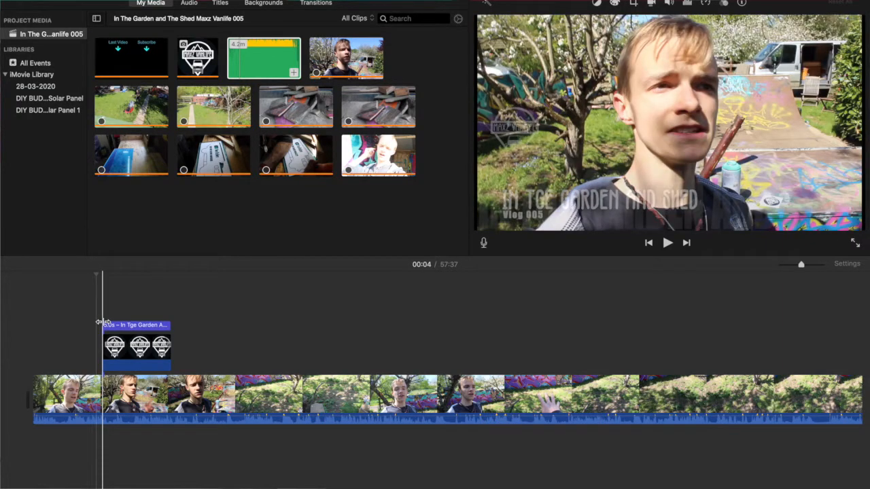
key("space")
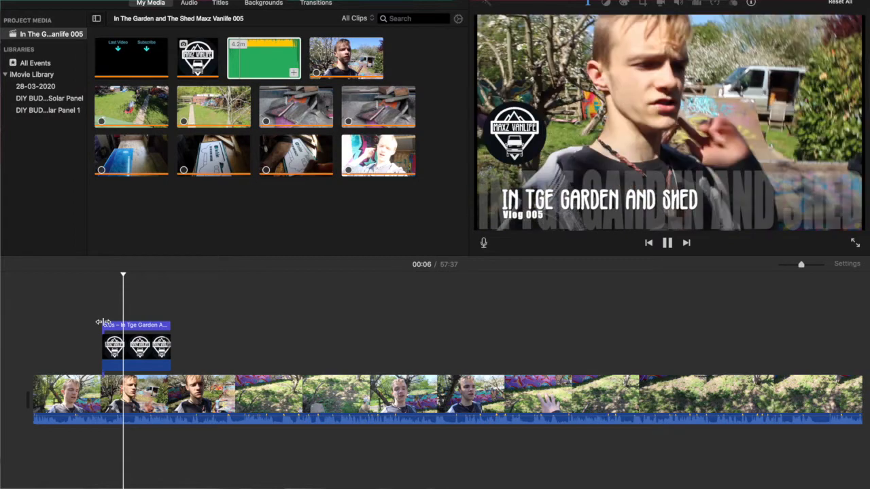
key("space")
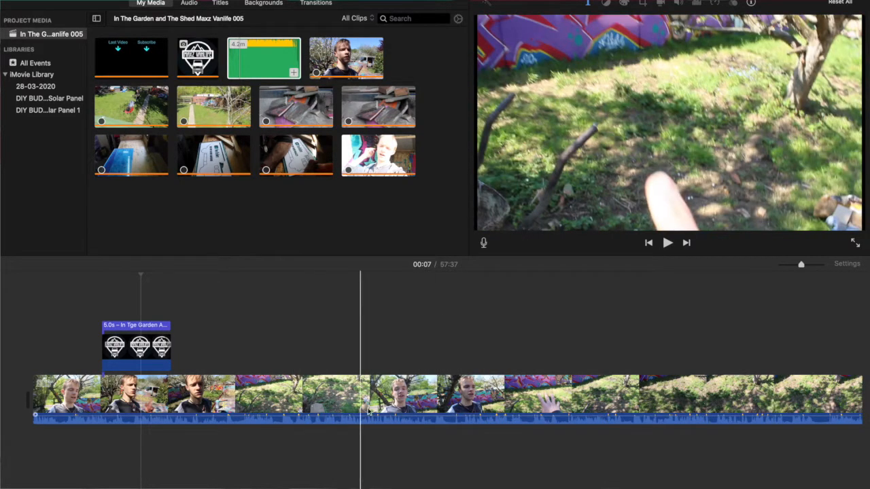
scroll(196, 379, "right", 20)
scroll(196, 378, "left", 20)
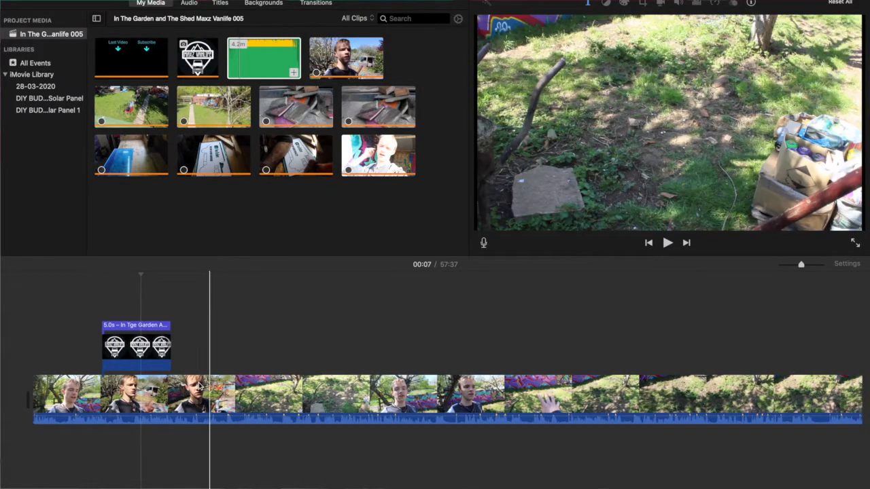